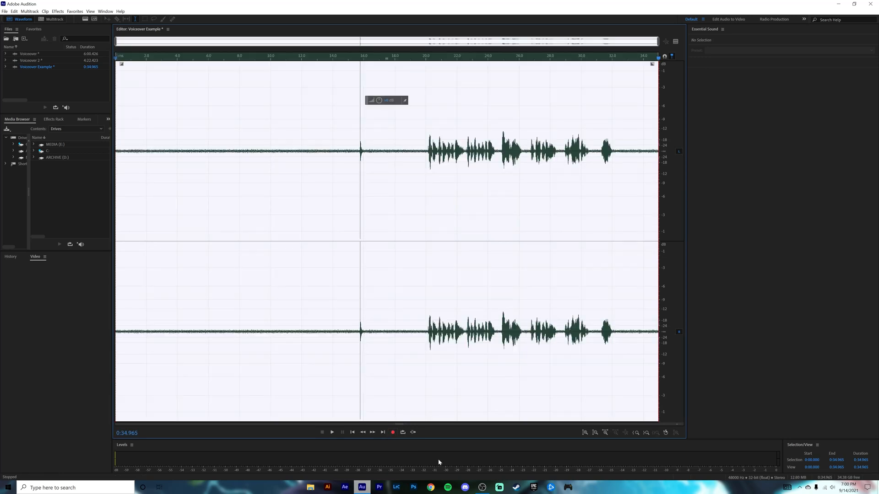
# - Play the quiet opening of the Voiceover Example recording, skipping ahead to about 12 seconds to listen for background noise
pyautogui.click(207, 66)
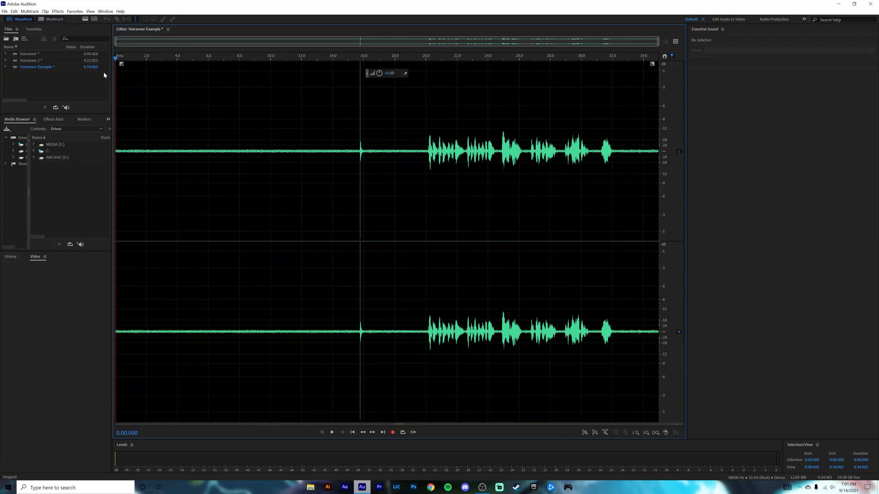
pyautogui.press('space')
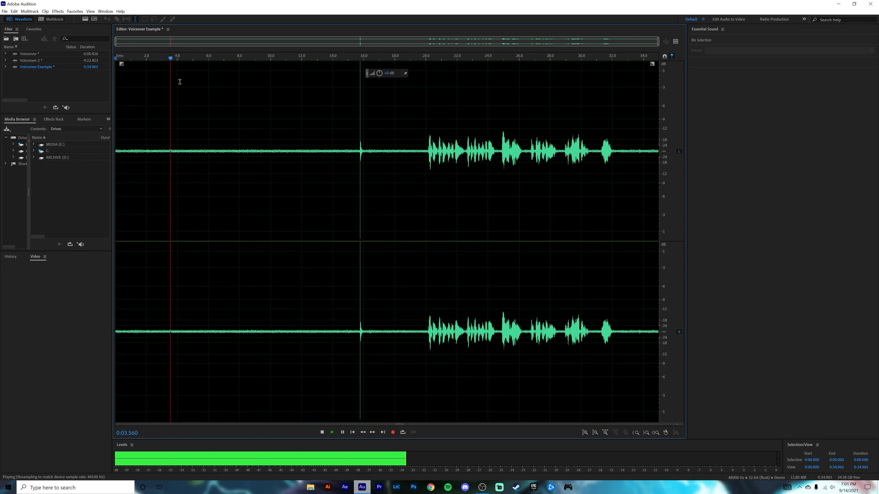
pyautogui.moveTo(188, 59); pyautogui.dragTo(220, 64)
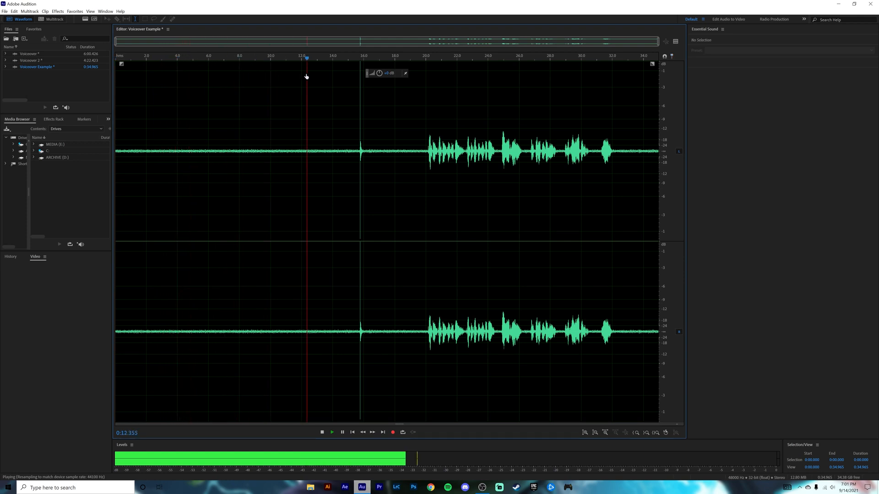
pyautogui.click(305, 136)
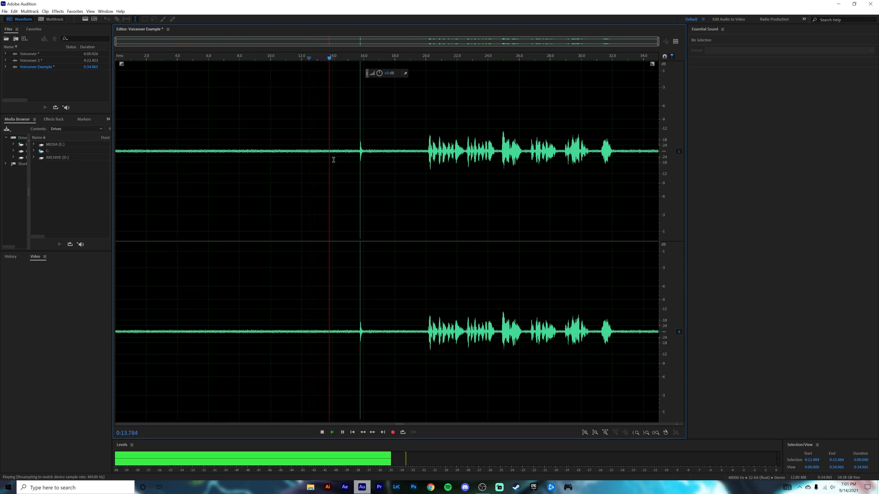
# - Select the quiet section from the start to about 14 seconds and capture its noise print in the Noise Reduction (process) effect
pyautogui.moveTo(334, 153); pyautogui.dragTo(85, 155)
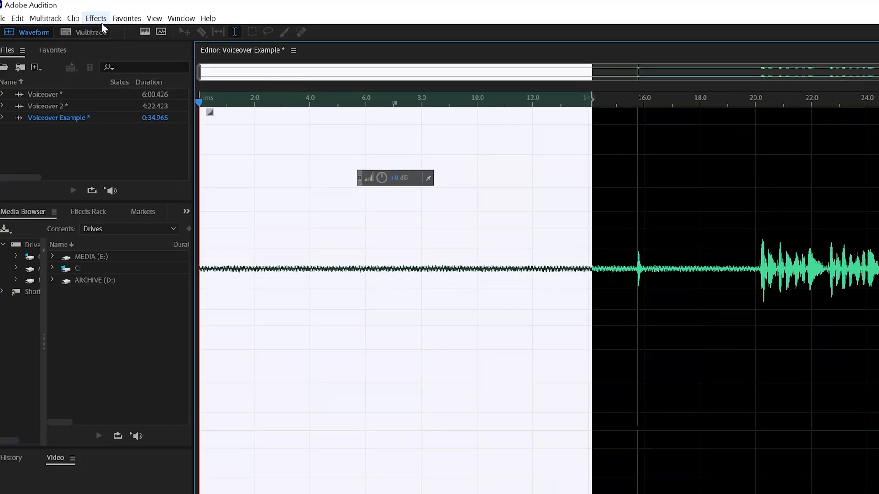
pyautogui.click(57, 11)
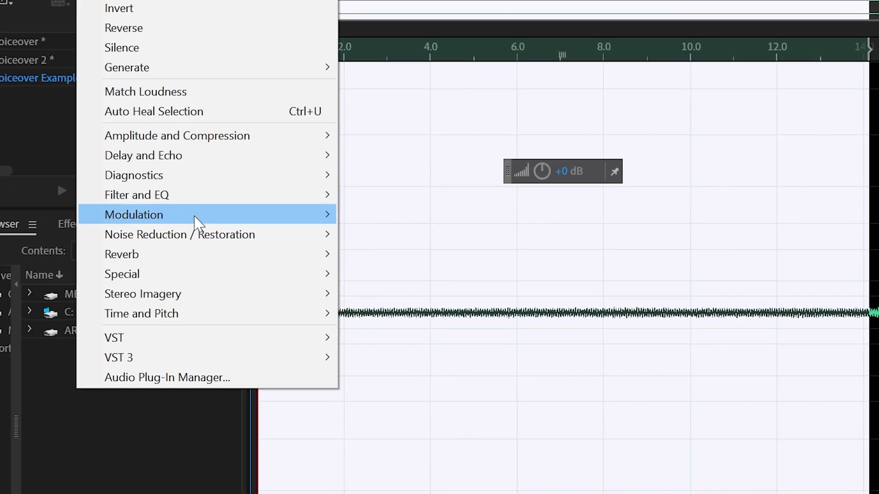
pyautogui.moveTo(228, 314)
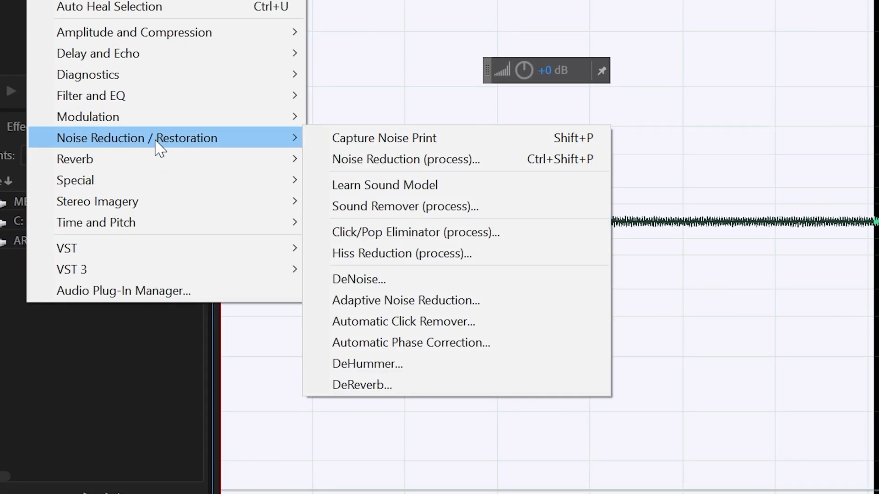
pyautogui.click(389, 160)
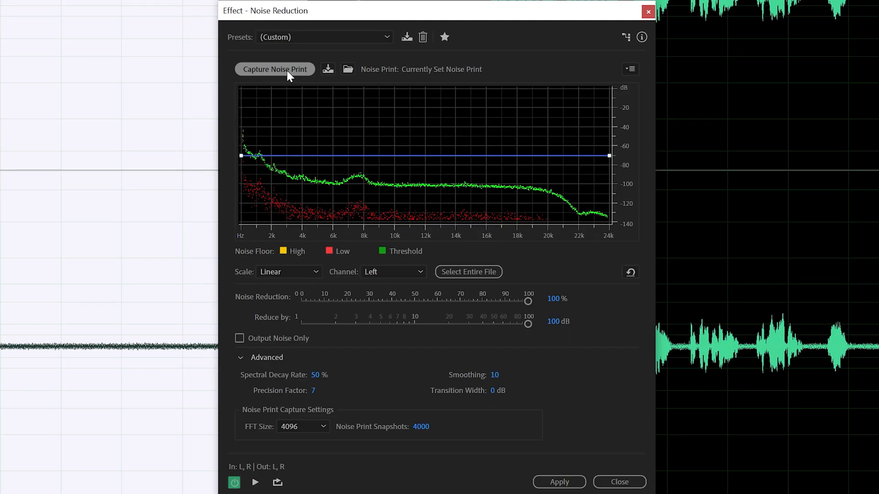
pyautogui.click(286, 69)
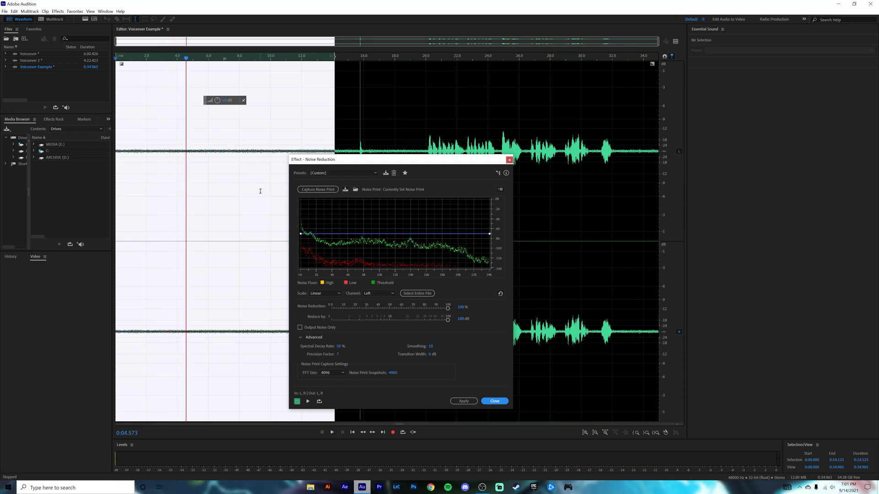
# - Select the whole recording and preview the noise reduction from just before the speech begins, at about 20 seconds
pyautogui.hotkey('ctrl', 'a')
pyautogui.click(308, 58)
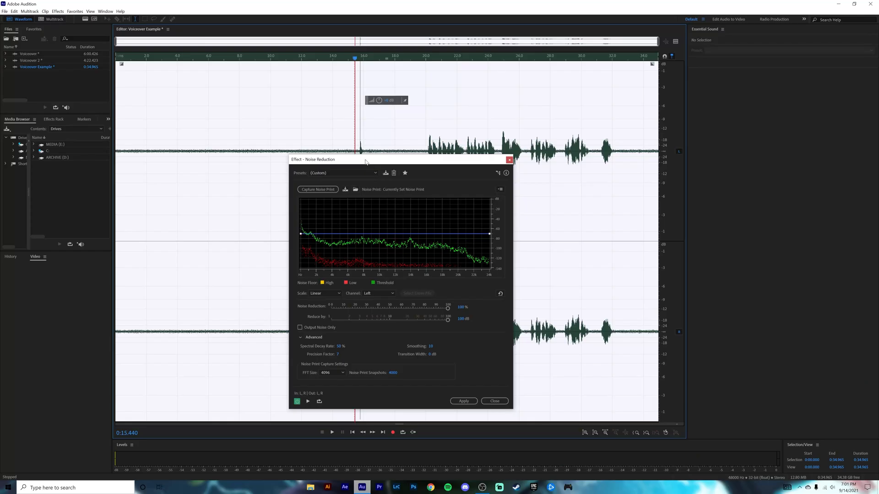
pyautogui.moveTo(367, 161); pyautogui.dragTo(367, 179)
pyautogui.press('space')
pyautogui.moveTo(379, 58); pyautogui.dragTo(419, 77)
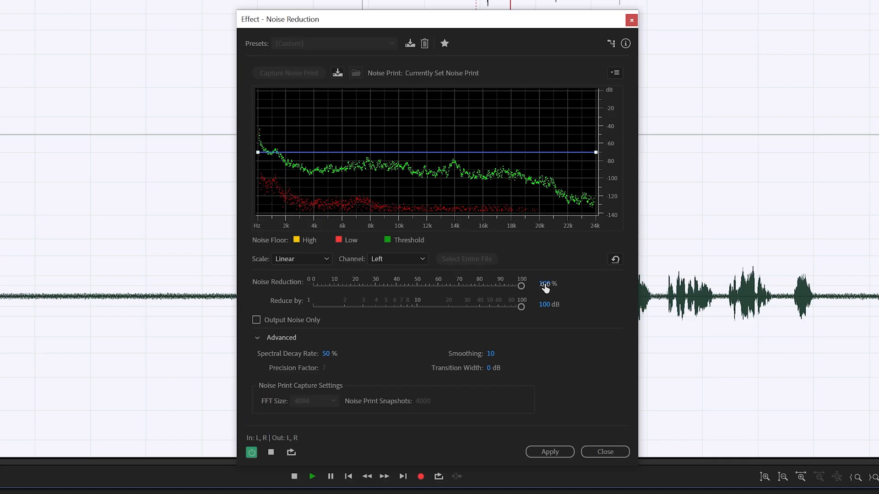
# - Lower Noise Reduction to 0% and Reduce by to 1 dB during playback to compare the speech with and without the effect
pyautogui.moveTo(450, 325); pyautogui.dragTo(338, 324)
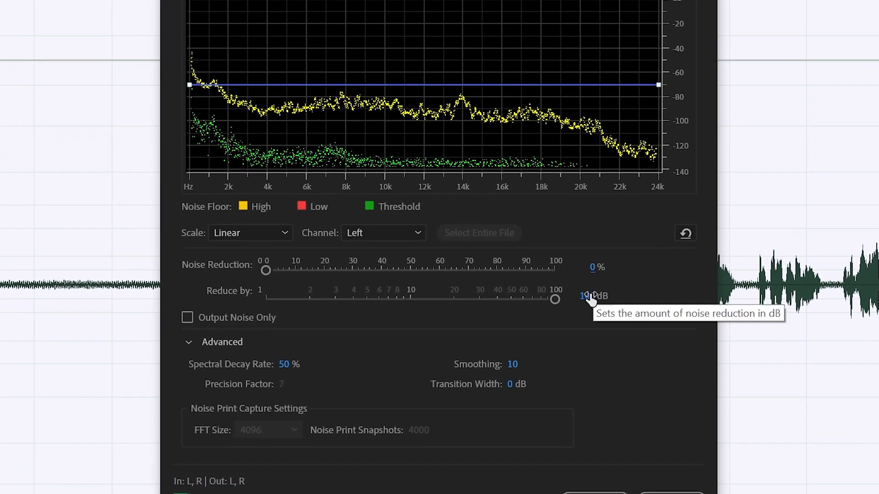
pyautogui.moveTo(572, 299); pyautogui.dragTo(447, 302)
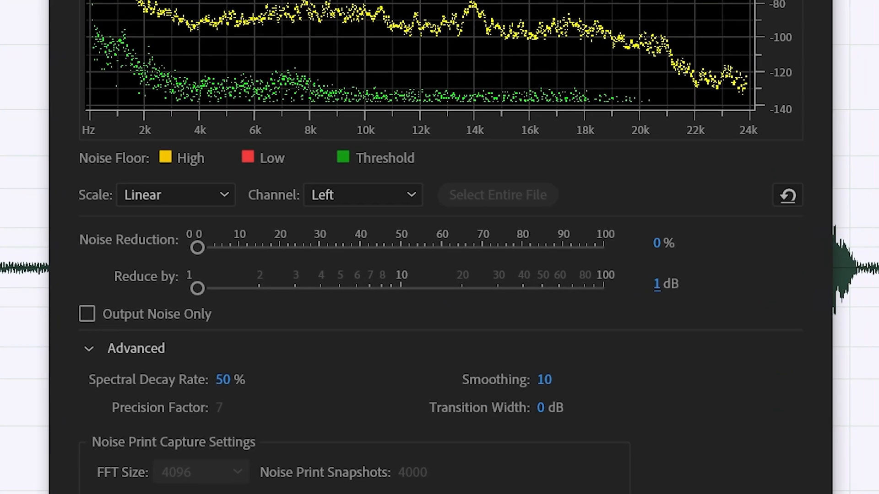
pyautogui.moveTo(665, 241); pyautogui.dragTo(780, 302)
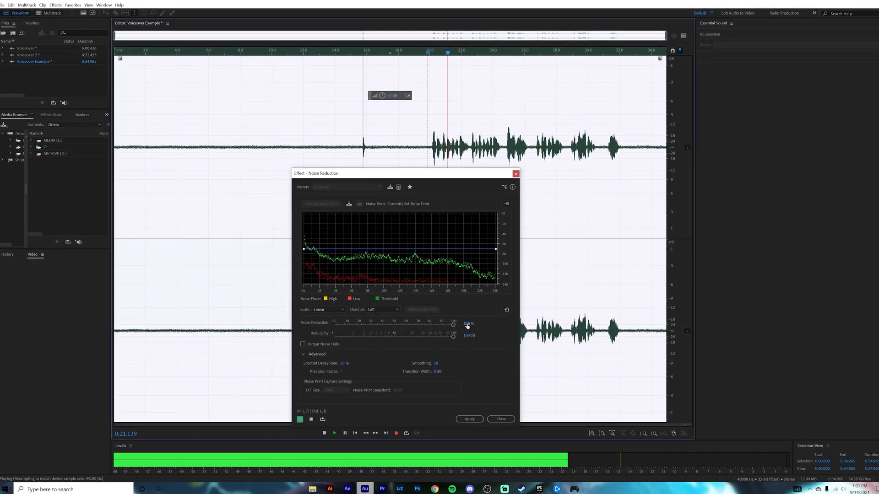
pyautogui.moveTo(467, 326); pyautogui.dragTo(342, 322)
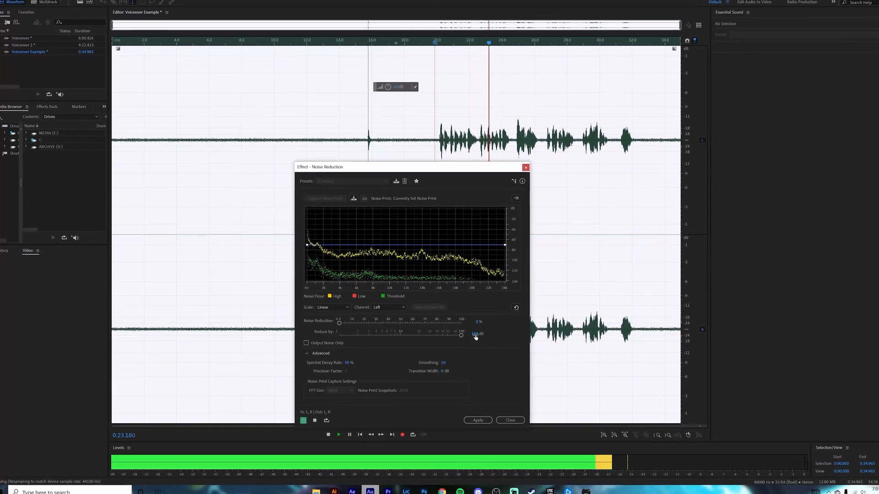
pyautogui.moveTo(475, 337); pyautogui.dragTo(415, 339)
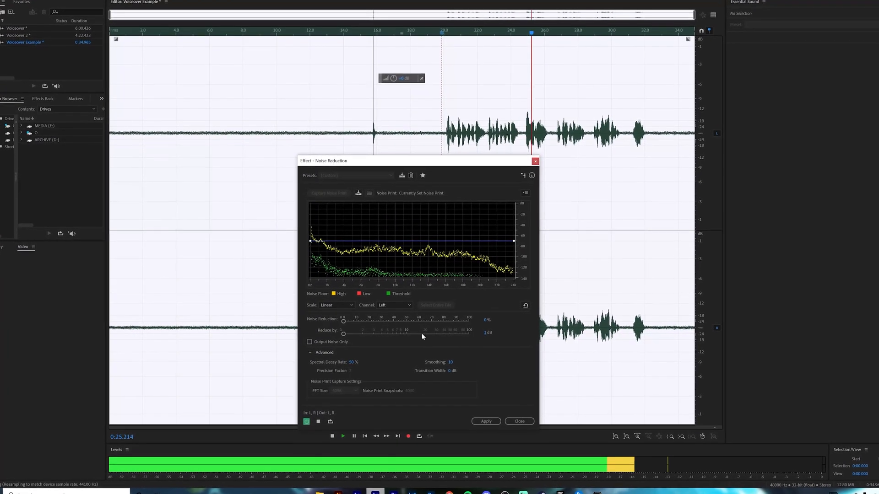
pyautogui.click(436, 33)
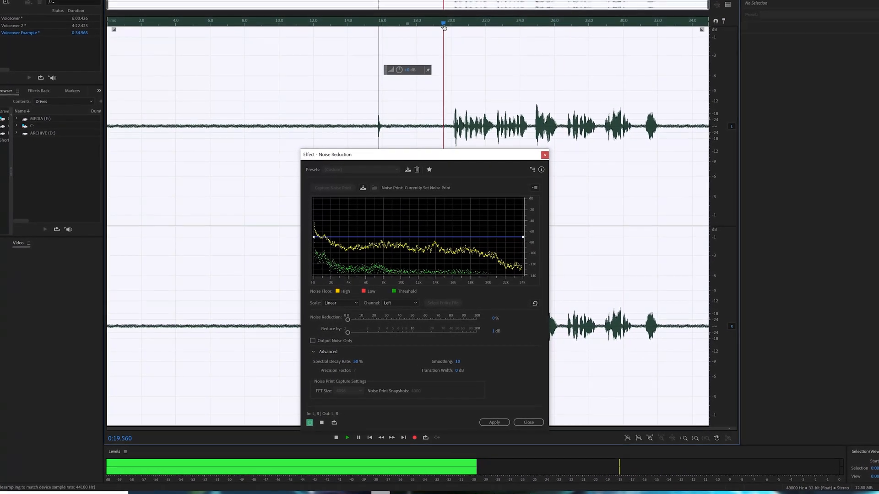
# - Set Noise Reduction to 100% and Reduce by to 100 dB, and apply the effect to the whole recording
pyautogui.moveTo(493, 318); pyautogui.dragTo(652, 331)
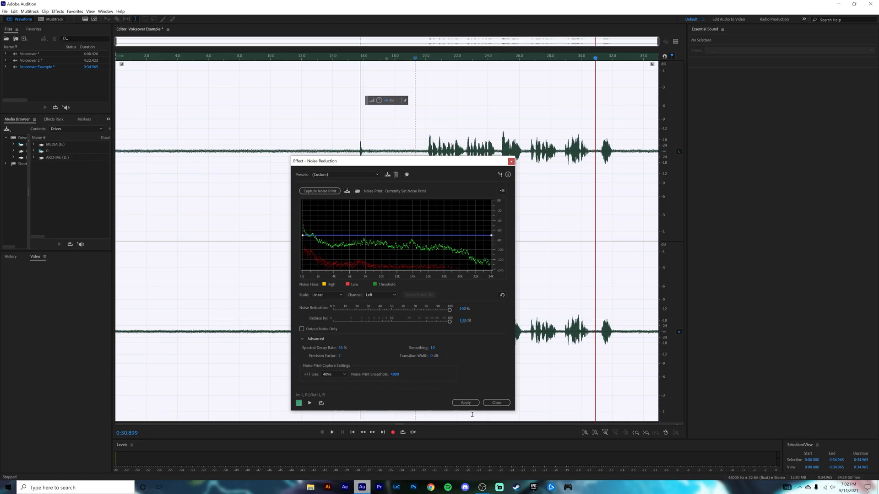
pyautogui.click(468, 404)
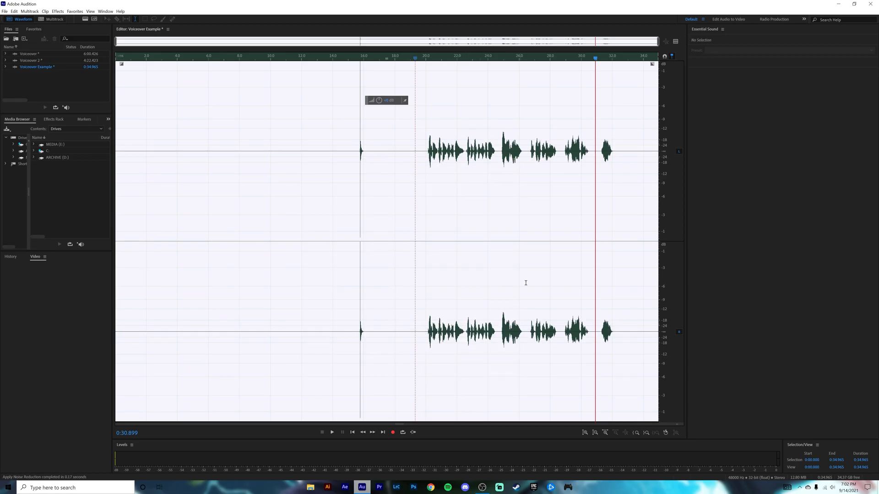
# - Preview the Parametric Equalizer with the Vocal Enhancer preset on the speech and apply it to the whole recording
pyautogui.click(79, 20)
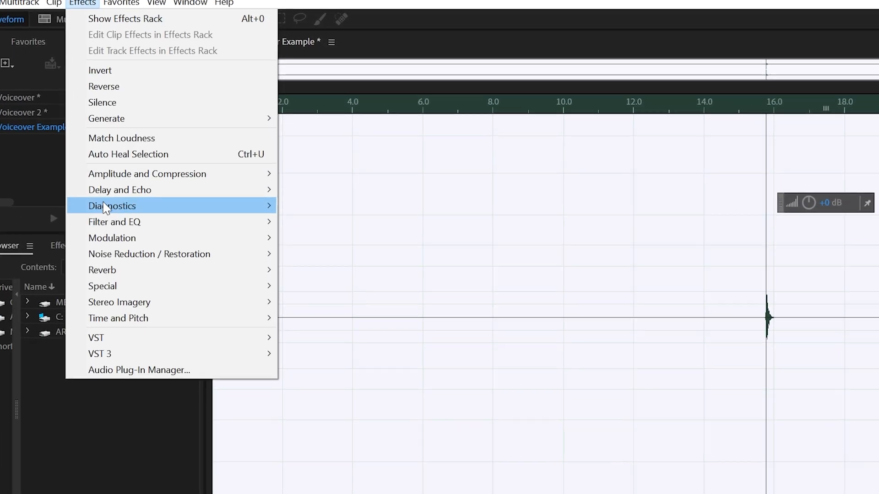
pyautogui.moveTo(110, 222)
pyautogui.click(316, 247)
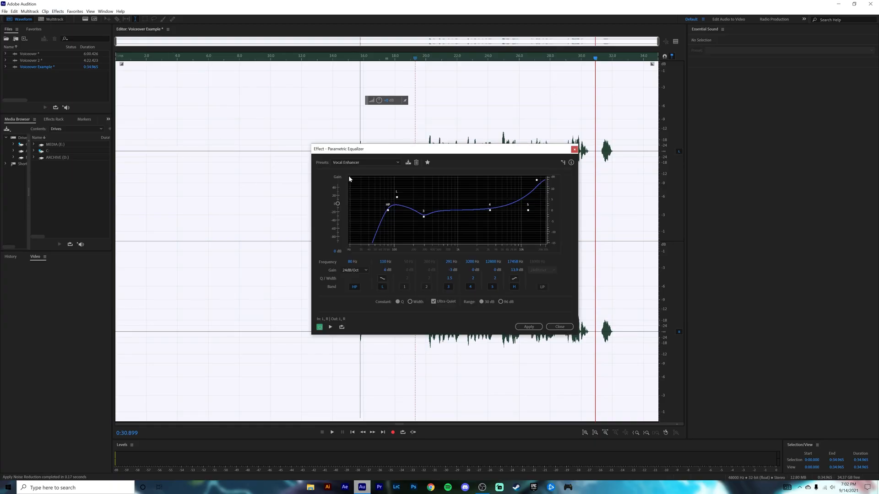
pyautogui.click(353, 163)
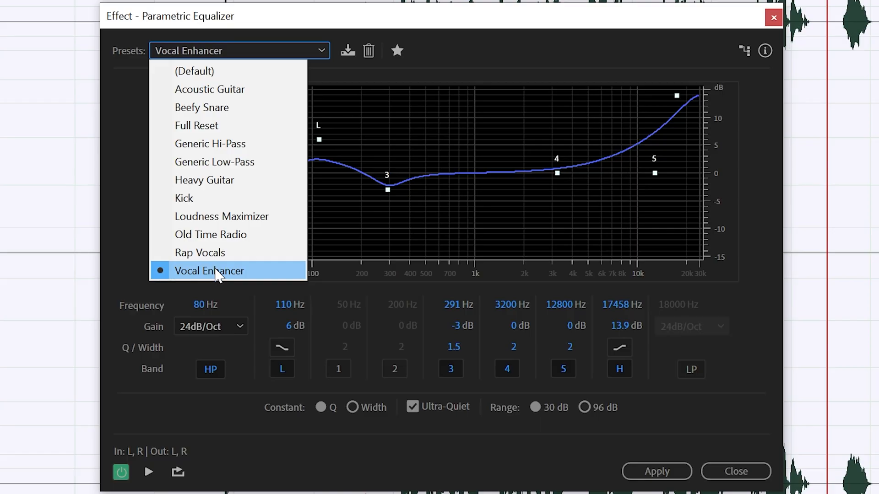
pyautogui.click(215, 271)
pyautogui.press('space')
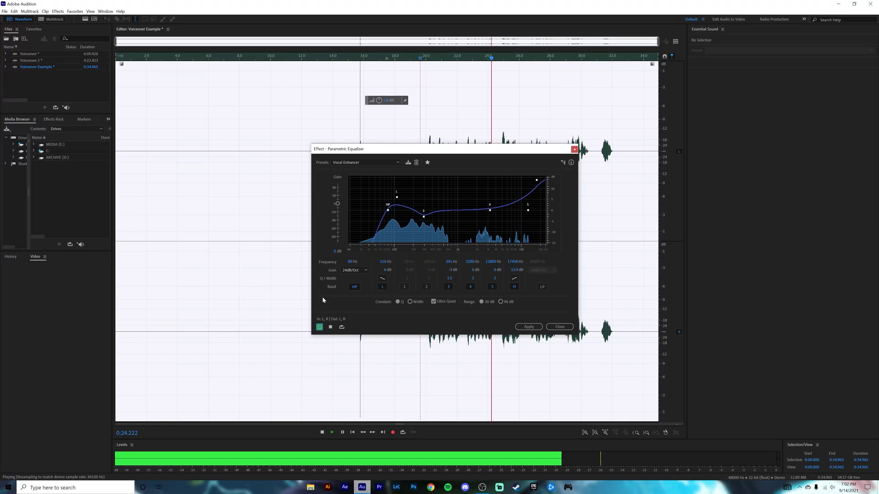
pyautogui.click(529, 327)
# - Export the processed recording as Voiceover Example.wav in Wave PCM format to the Improve Audio Quality project folder
pyautogui.click(4, 12)
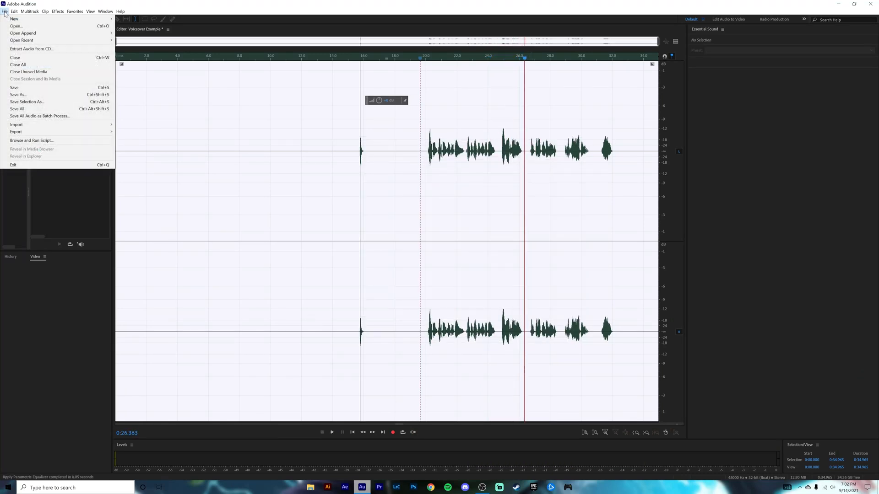
pyautogui.moveTo(26, 132)
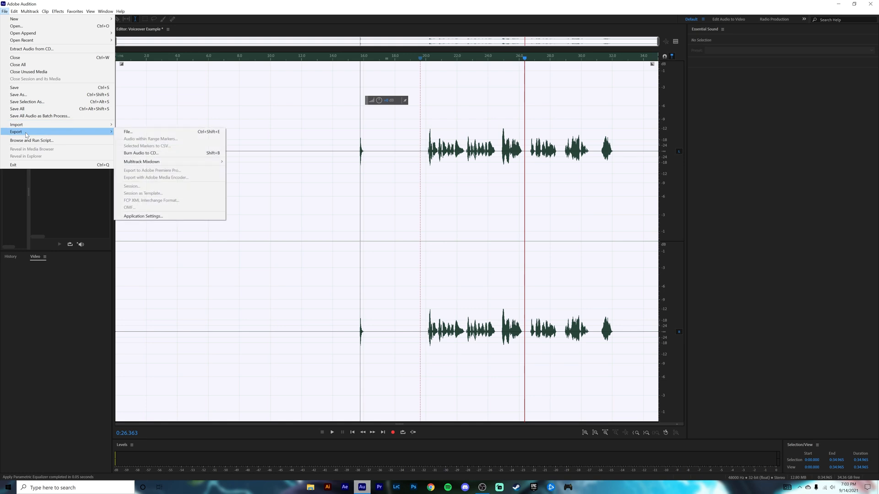
pyautogui.click(128, 132)
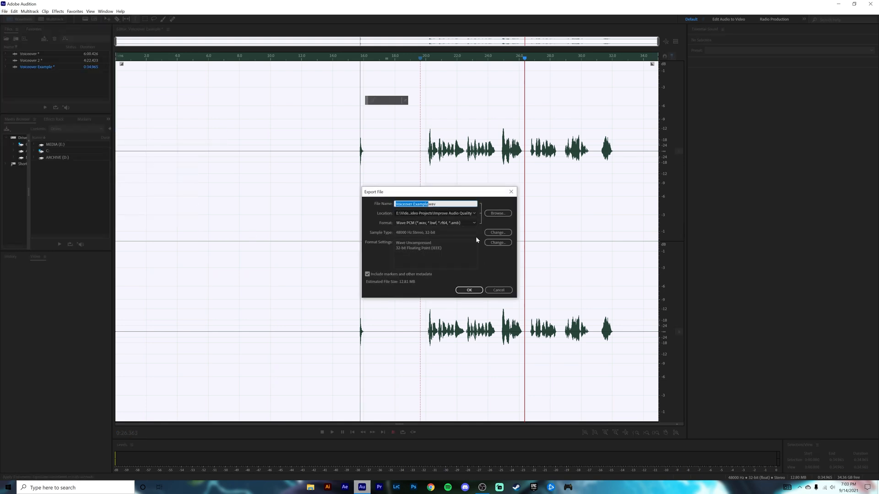
pyautogui.click(470, 292)
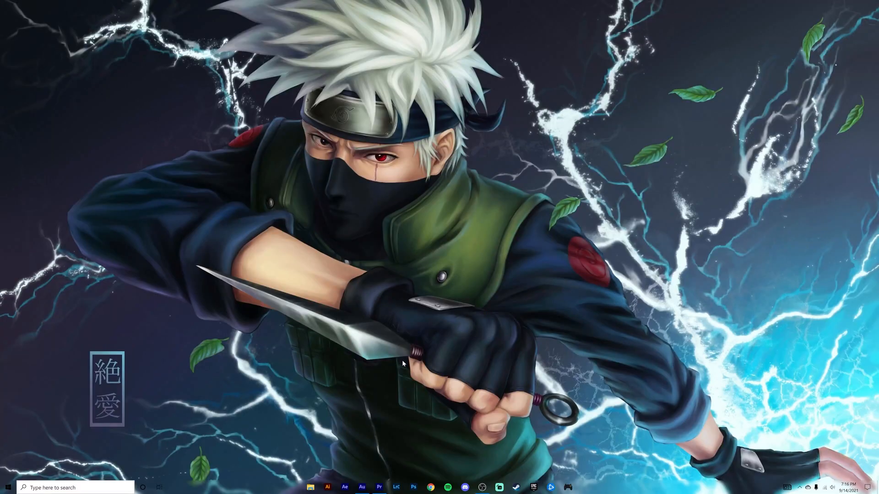
# - Switch to Premiere Pro and place C0253.MP4 on tracks V1 and A1, with the first voiceover recording on A2, at the sequence start
pyautogui.click(383, 487)
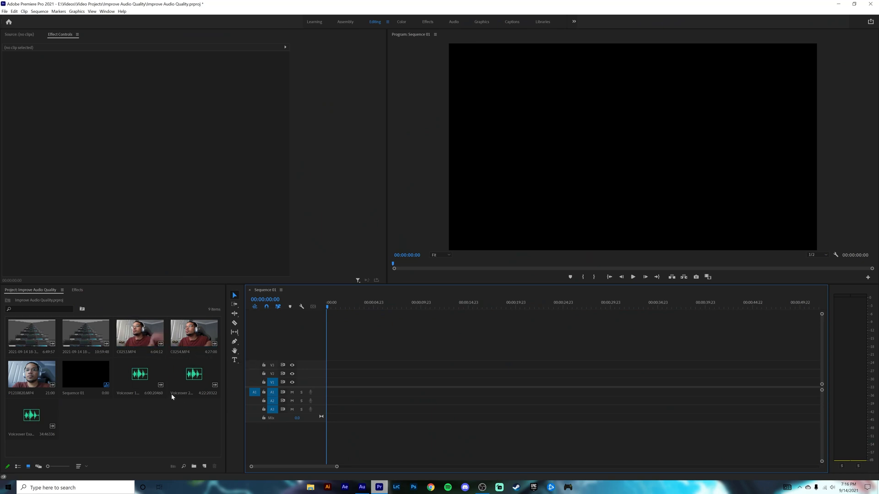
pyautogui.moveTo(138, 335); pyautogui.dragTo(322, 402)
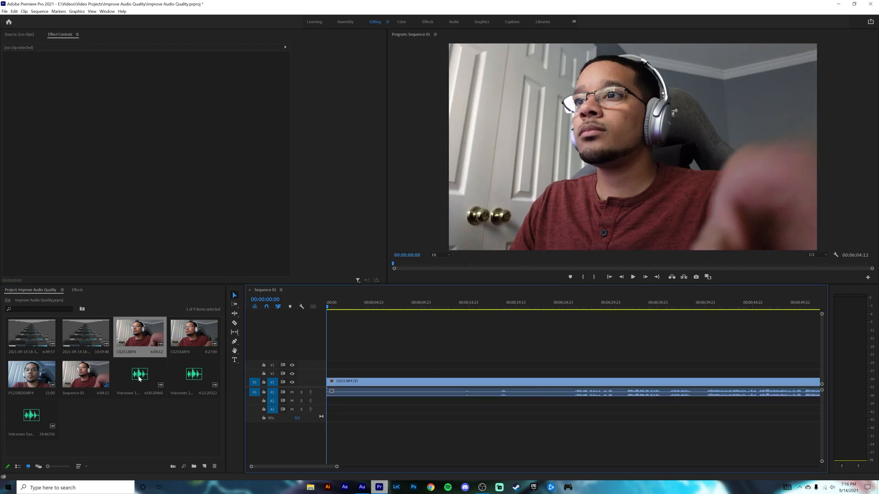
pyautogui.moveTo(138, 378); pyautogui.dragTo(327, 407)
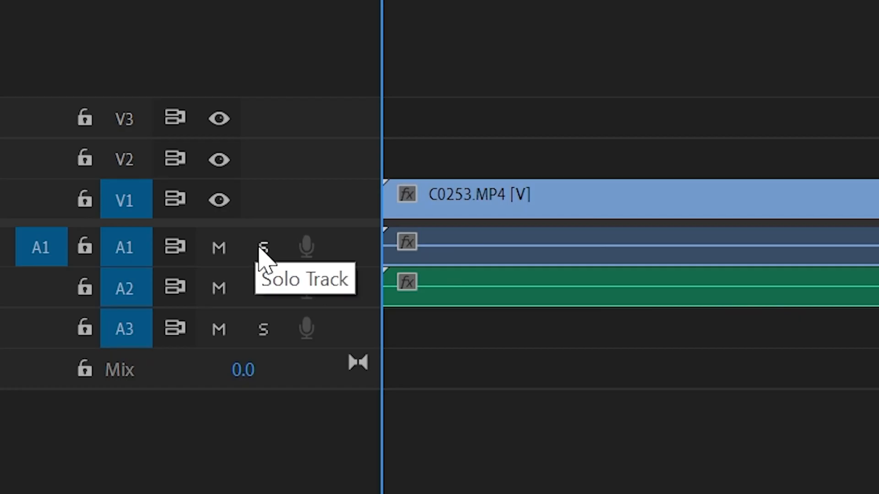
# - Solo audio track A1 and play the C0253.MP4 clip up to about 15 seconds to find the sync sound
pyautogui.click(263, 254)
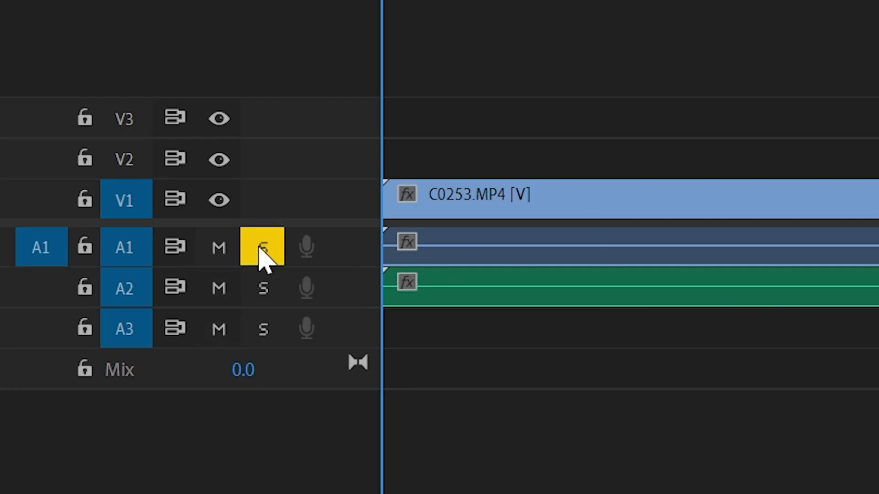
pyautogui.click(522, 190)
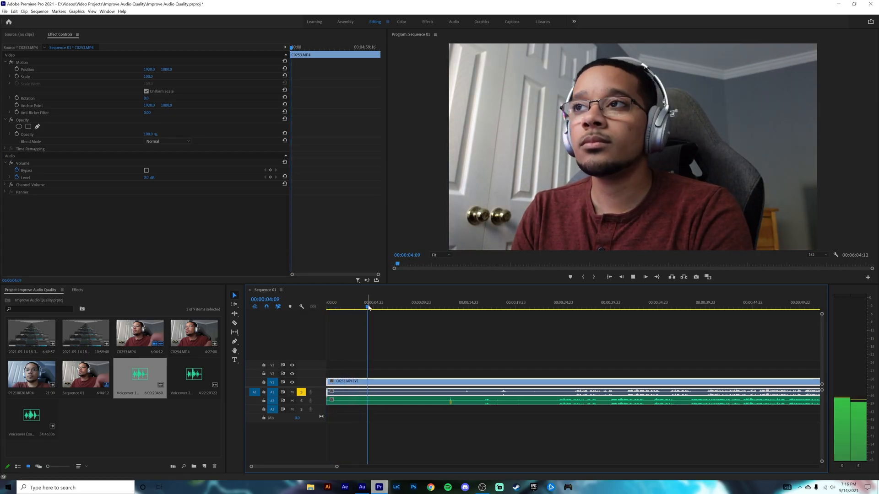
pyautogui.click(391, 308)
pyautogui.moveTo(394, 312); pyautogui.dragTo(465, 331)
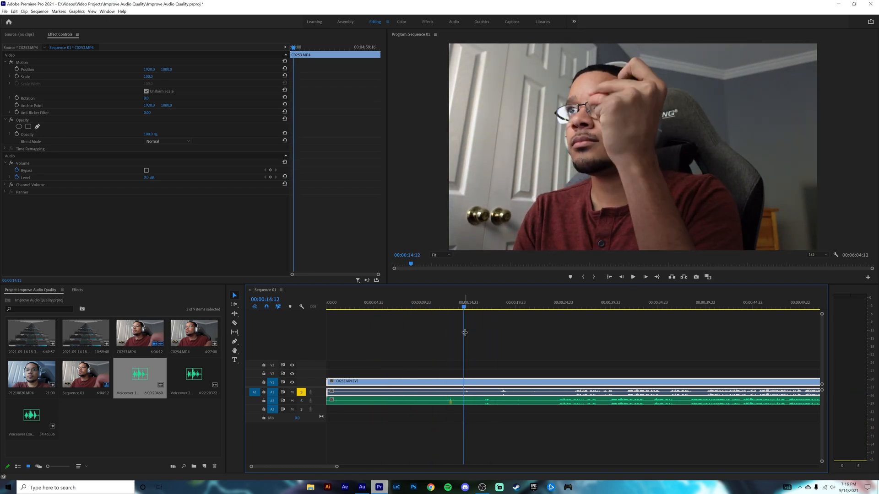
pyautogui.press('space')
pyautogui.press('space')
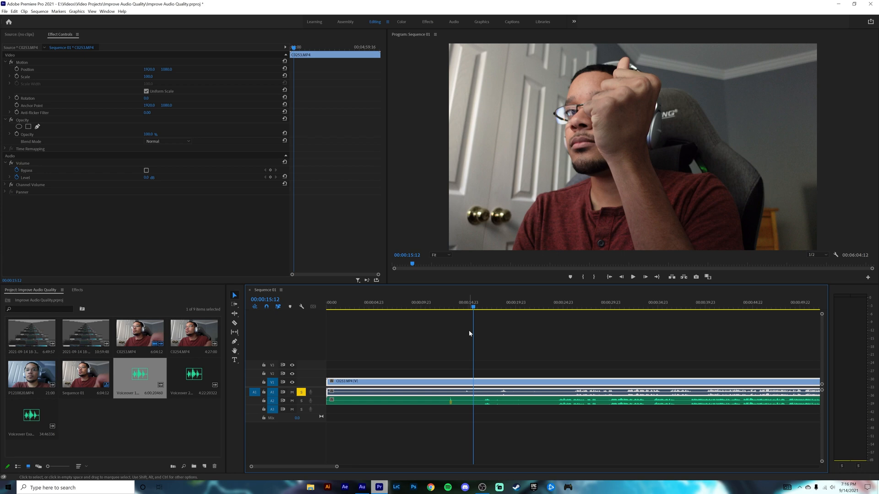
# - Step the playhead back frame by frame to the start of the first sound spike in the camera audio, just before 00:00:14:23
pyautogui.press('Left')
pyautogui.press('Left')
pyautogui.press('Left')
pyautogui.press('Left')
pyautogui.press('Left')
pyautogui.press('Left')
pyautogui.press('Left')
pyautogui.press('Left')
pyautogui.press('Left')
pyautogui.press('Left')
pyautogui.press('Left')
pyautogui.press('Left')
pyautogui.press('Left')
pyautogui.press('Left')
pyautogui.press('Left')
pyautogui.press('Left')
pyautogui.press('Left')
pyautogui.press('Left')
pyautogui.press('Left')
pyautogui.press('Left')
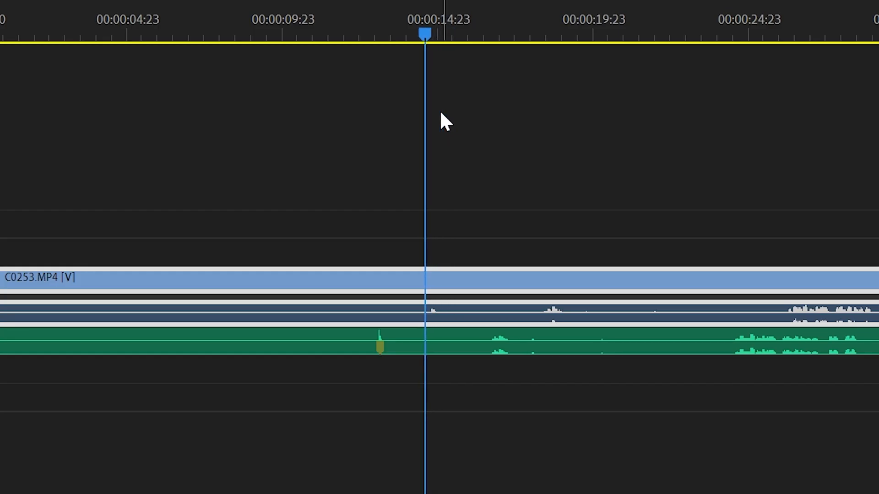
# - Place the playhead at 00:00:14:19, on the first sound spike of C0253.MP4's camera audio, and add a marker to the clip there
pyautogui.press('Right')
pyautogui.press('Right')
pyautogui.press('Right')
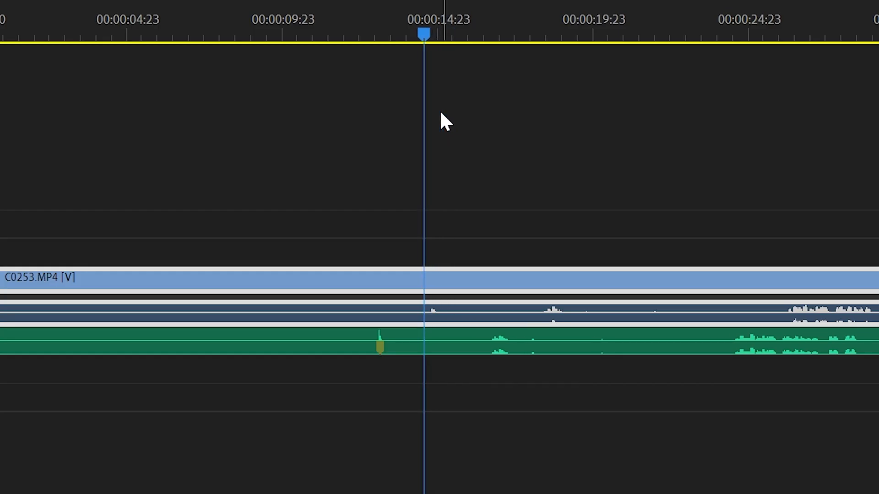
pyautogui.press('Right')
pyautogui.press('Right')
pyautogui.press('Right')
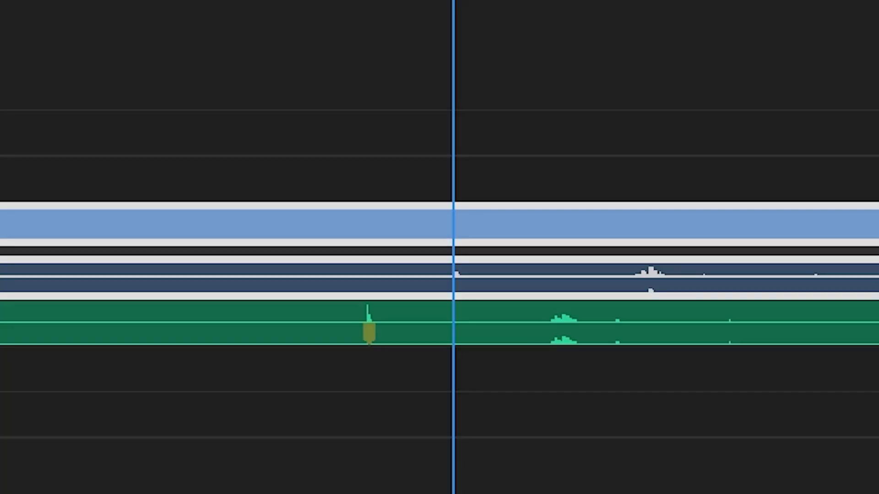
pyautogui.press('m')
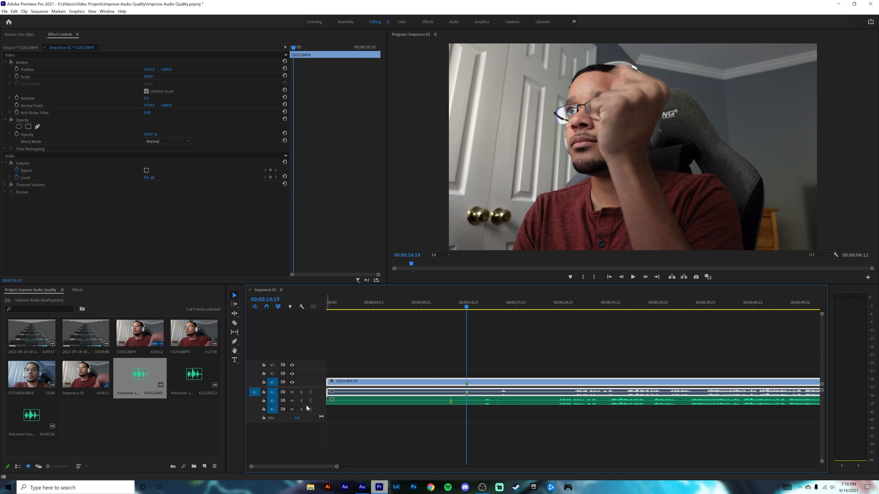
# - Solo track A2, play Voiceover 1.wav at its sync sound, and shift the clip so its marker aligns with the marker on C0253.MP4
pyautogui.click(417, 403)
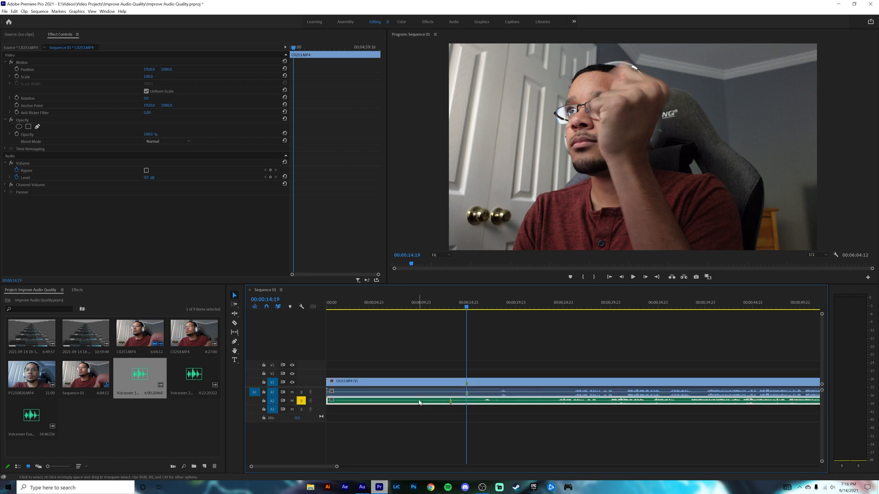
pyautogui.moveTo(444, 330)
pyautogui.mouseDown()
pyautogui.moveTo(351, 331)
pyautogui.moveTo(447, 341)
pyautogui.mouseUp()
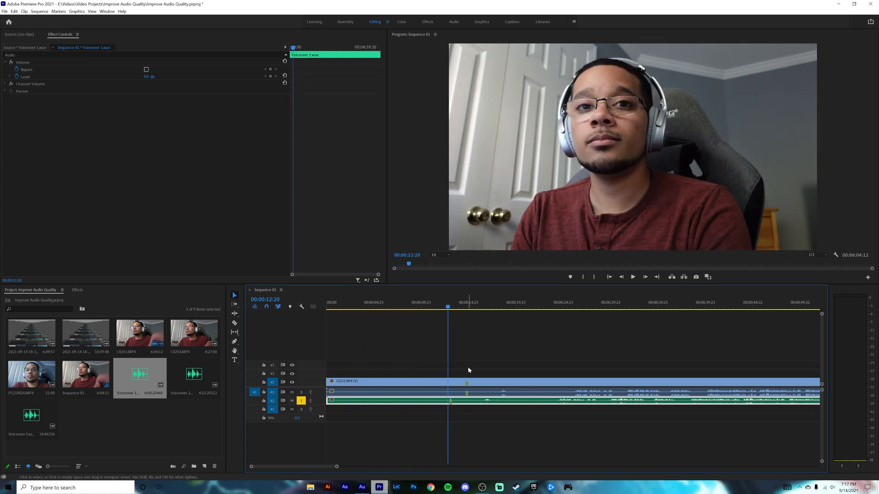
pyautogui.press('space')
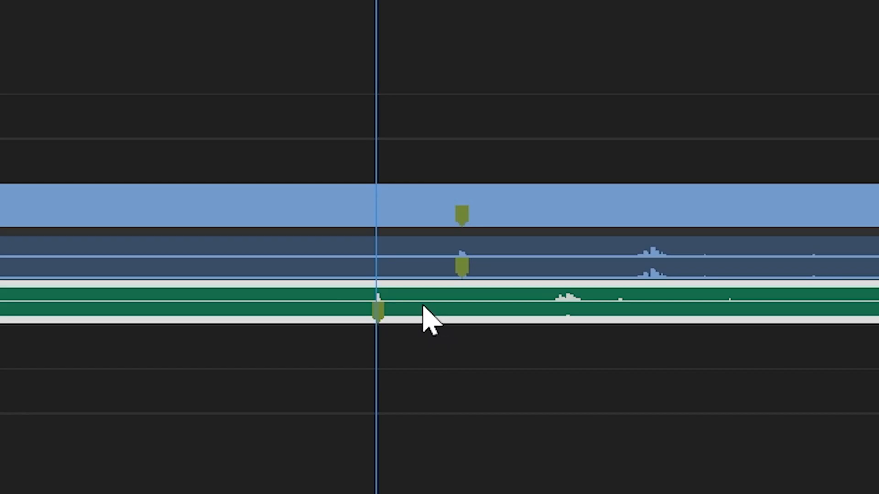
pyautogui.moveTo(461, 404); pyautogui.dragTo(473, 403)
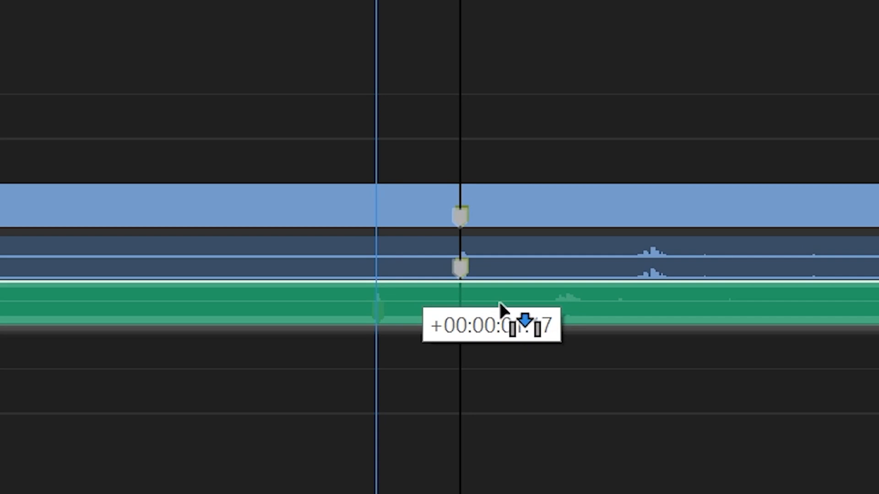
pyautogui.moveTo(500, 309); pyautogui.dragTo(500, 309)
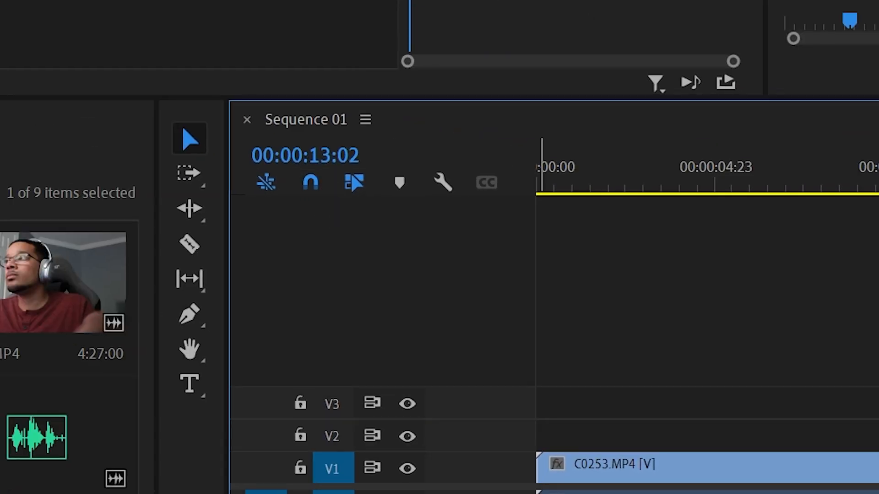
# - Turn off solo on track A2 and play both audio tracks from about 00:00:12:06 to 00:00:15:16 to check the sync
pyautogui.click(301, 402)
pyautogui.click(443, 306)
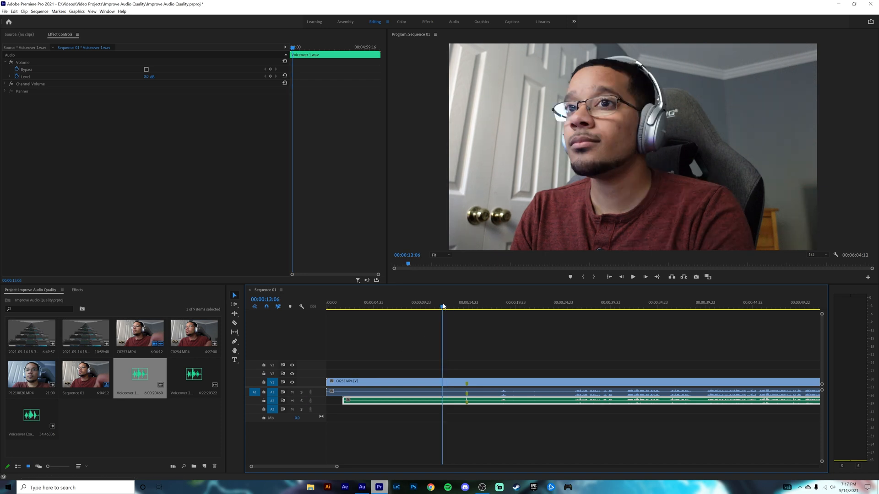
pyautogui.press('space')
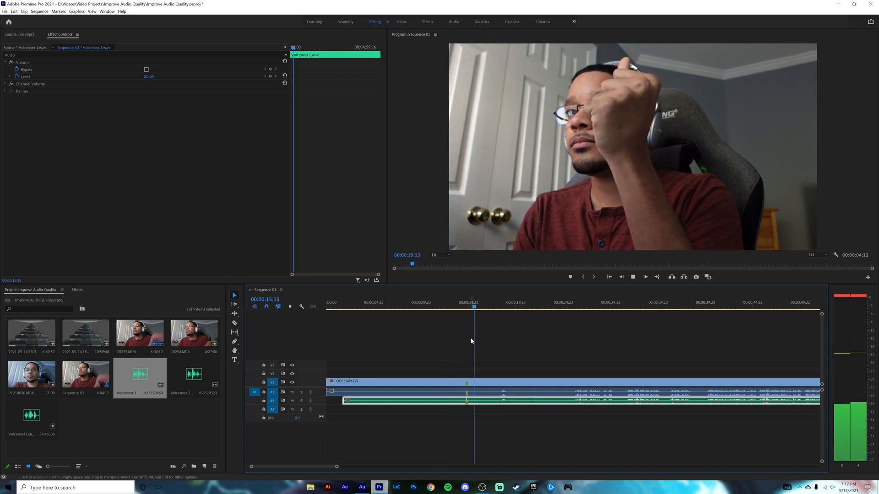
pyautogui.press('space')
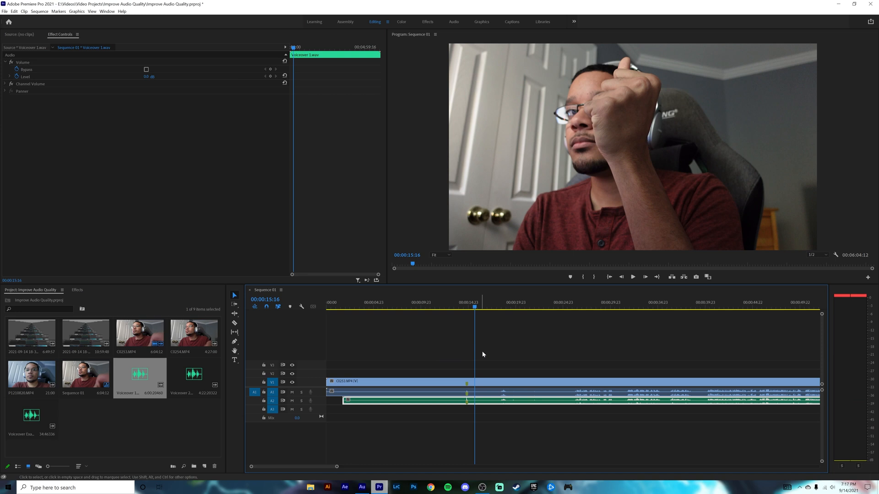
# - Replace the C0253.MP4 camera audio on track A1 with Voiceover 1.wav from A2, keeping track V1 locked only during the swap
pyautogui.click(354, 382)
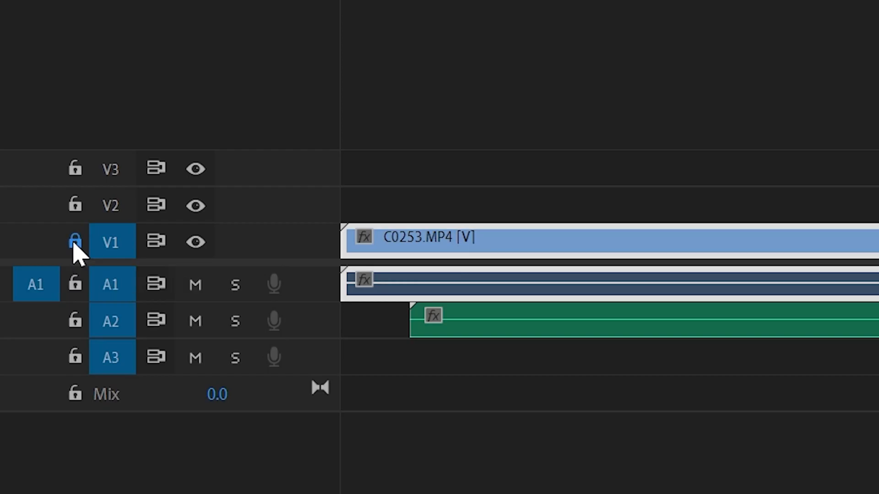
pyautogui.click(264, 382)
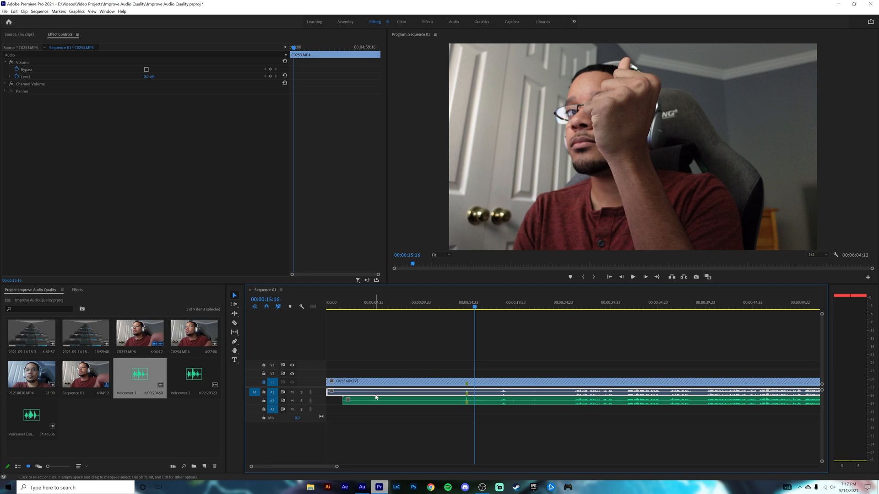
pyautogui.press('Delete')
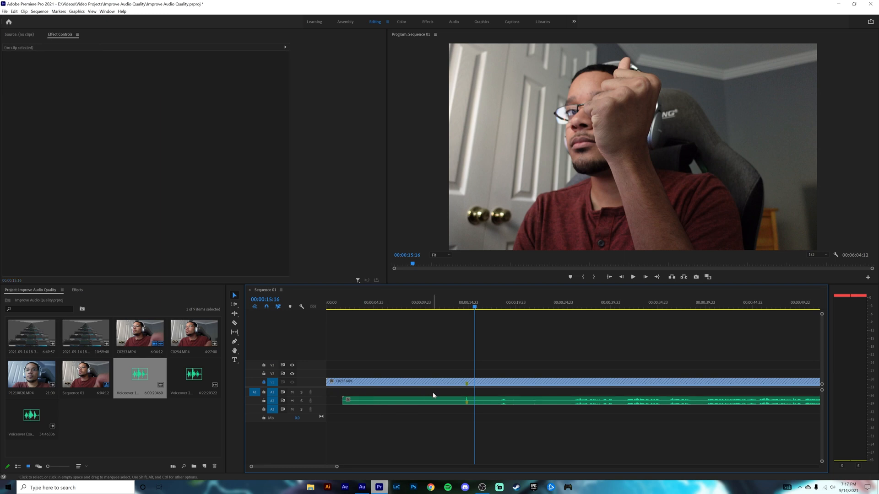
pyautogui.moveTo(418, 404); pyautogui.dragTo(417, 398)
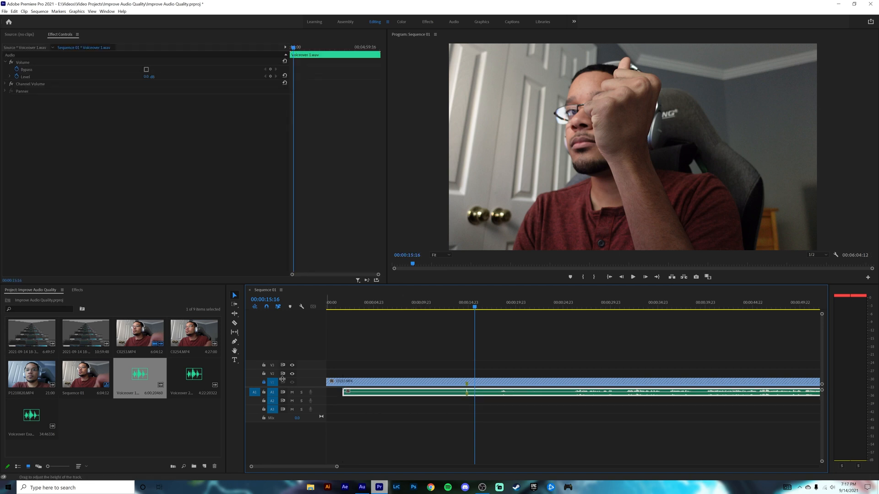
pyautogui.click(264, 383)
# - Play the sequence around the sync marker and through the speech up to about 00:00:30:18 to check the voiceover against the video
pyautogui.moveTo(458, 307)
pyautogui.mouseDown()
pyautogui.moveTo(451, 308)
pyautogui.moveTo(456, 312)
pyautogui.mouseUp()
pyautogui.press('space')
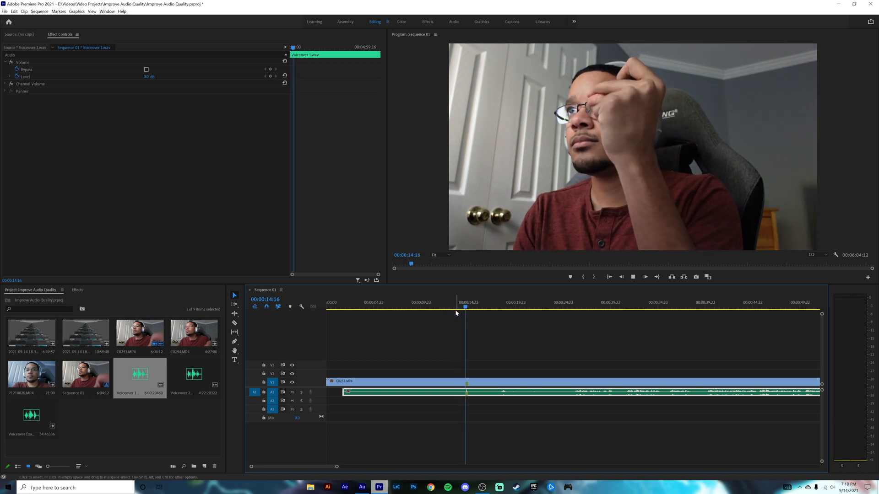
pyautogui.moveTo(412, 310); pyautogui.dragTo(418, 310)
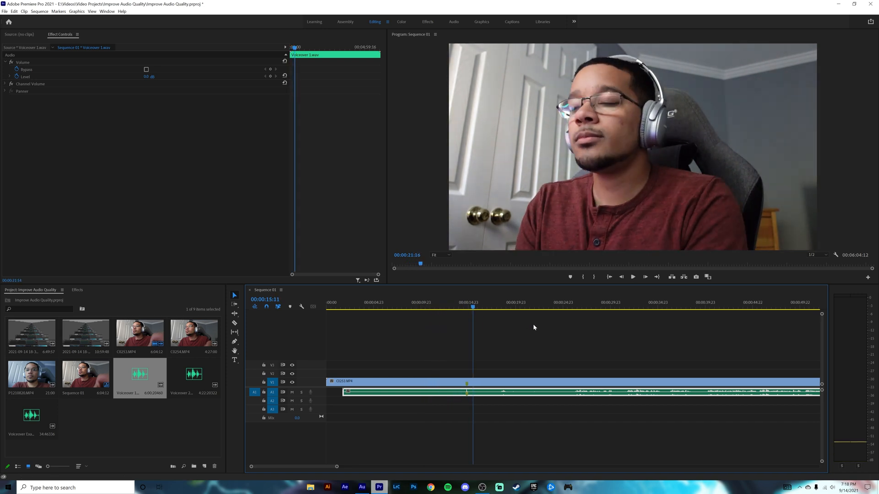
pyautogui.click(545, 306)
pyautogui.press('space')
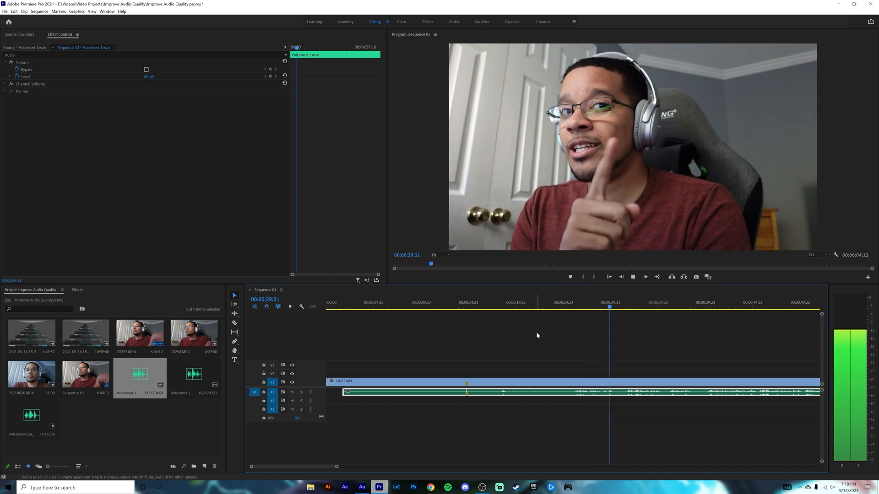
pyautogui.press('space')
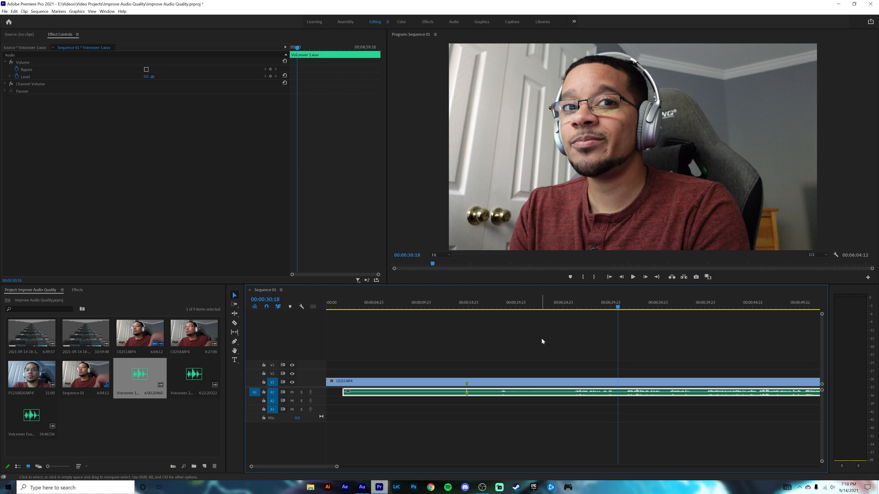
# - Trim the start and end of the C0253.MP4 video on V1 to match the start and end of the voiceover on A1
pyautogui.moveTo(337, 466); pyautogui.dragTo(388, 465)
pyautogui.moveTo(329, 381); pyautogui.dragTo(338, 381)
pyautogui.moveTo(388, 467); pyautogui.dragTo(678, 467)
pyautogui.click(618, 379)
pyautogui.moveTo(618, 378); pyautogui.dragTo(614, 380)
# - Link the C0253.MP4 video clip on V1 with the Voiceover 1.wav clip on A1
pyautogui.click(362, 385)
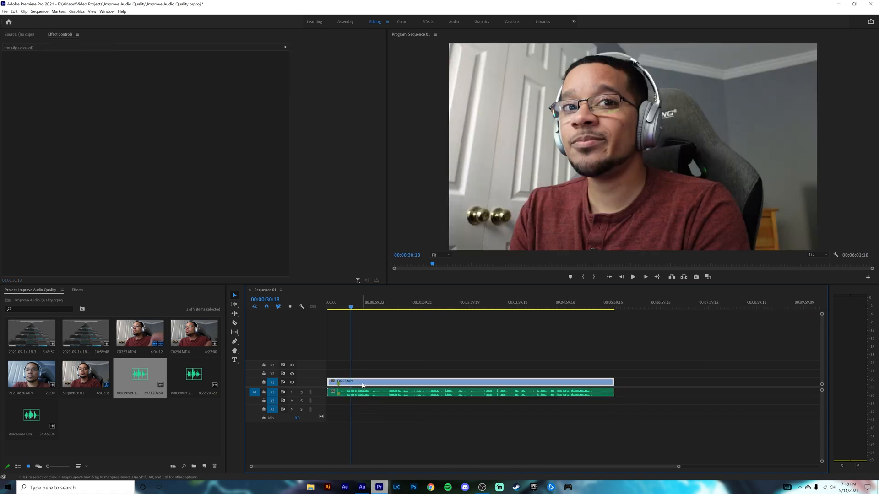
pyautogui.keyDown('shift'); pyautogui.click(367, 396); pyautogui.keyUp('shift')
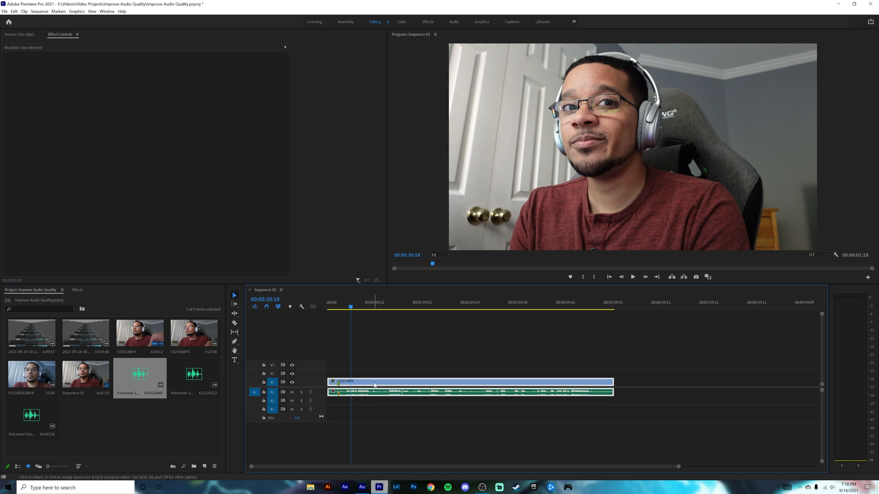
pyautogui.rightClick(375, 385)
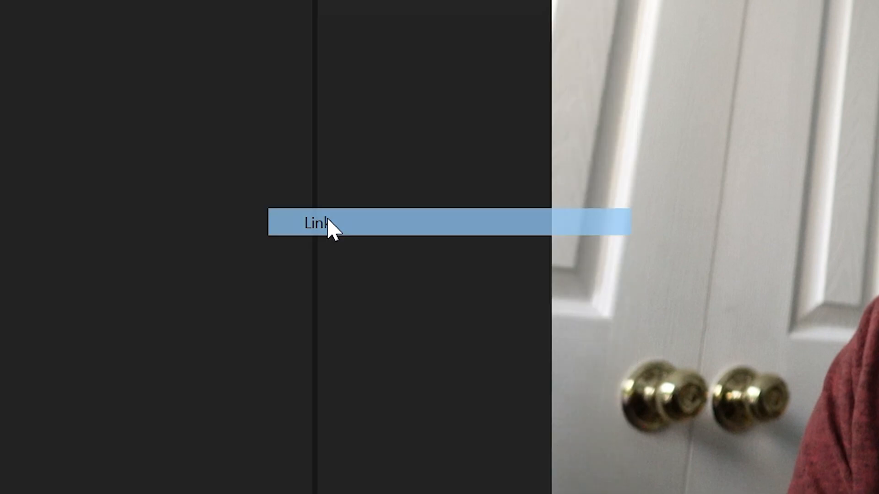
pyautogui.click(329, 225)
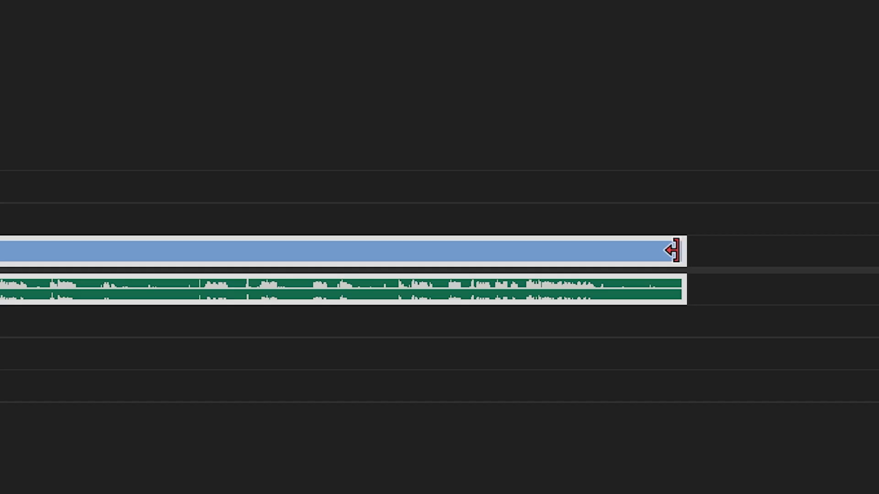
# - Try trimming the end of the linked video and voiceover clips together, and undo the trim
pyautogui.moveTo(673, 250); pyautogui.dragTo(485, 252)
pyautogui.hotkey('ctrl', 'z')
pyautogui.hotkey('ctrl', 'z')
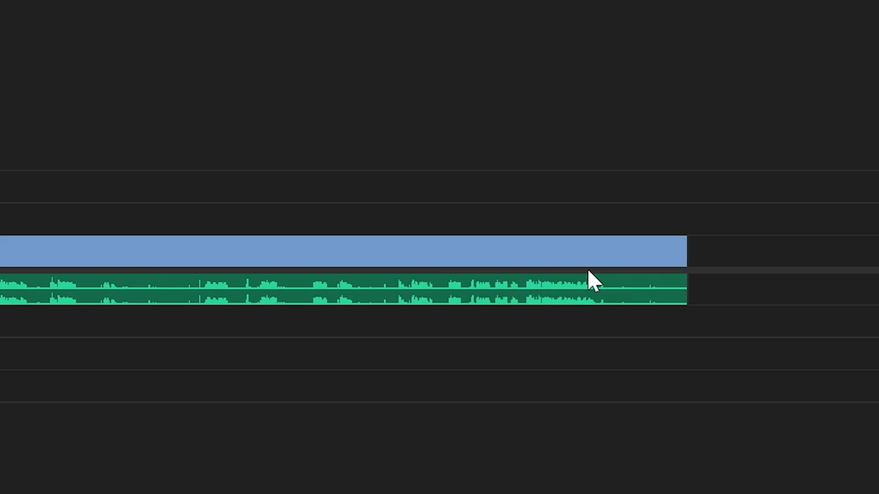
# - Try trimming the end of the C0253.MP4 video separately from the voiceover, and undo it to restore the linked pair
pyautogui.click(545, 275)
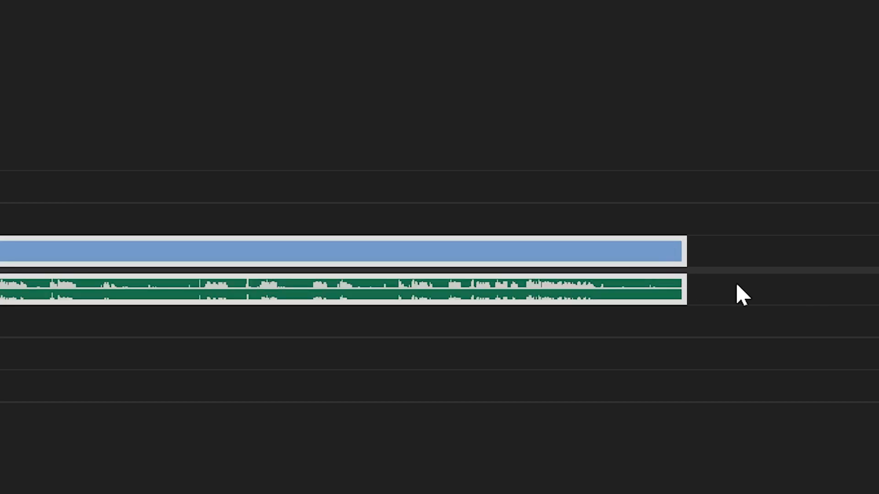
pyautogui.keyDown('alt'); pyautogui.click(602, 265); pyautogui.keyUp('alt')
pyautogui.moveTo(678, 252); pyautogui.dragTo(521, 259)
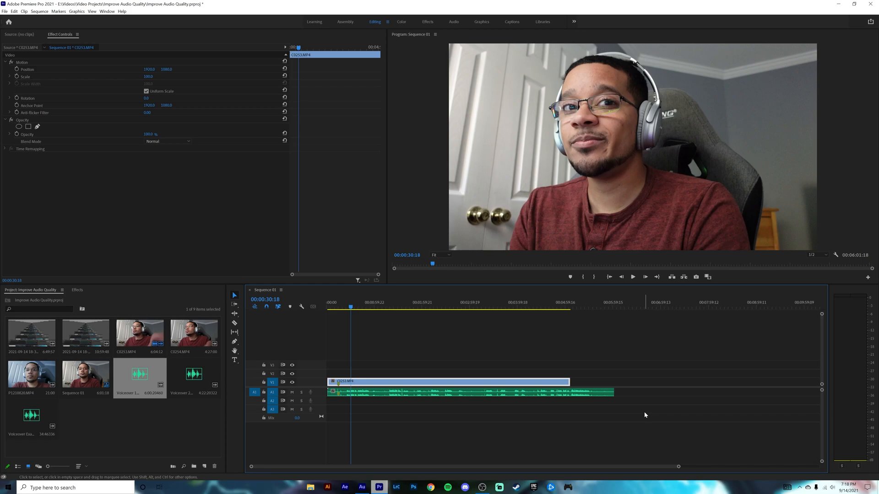
pyautogui.hotkey('ctrl', 'z')
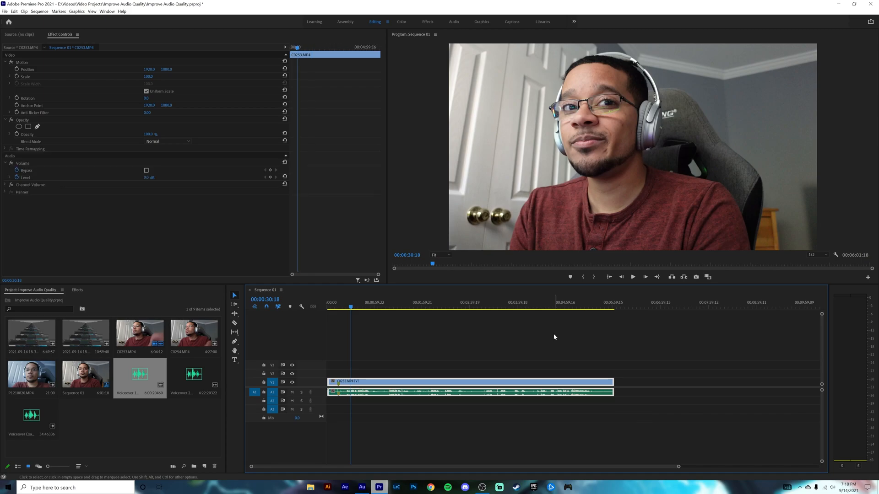